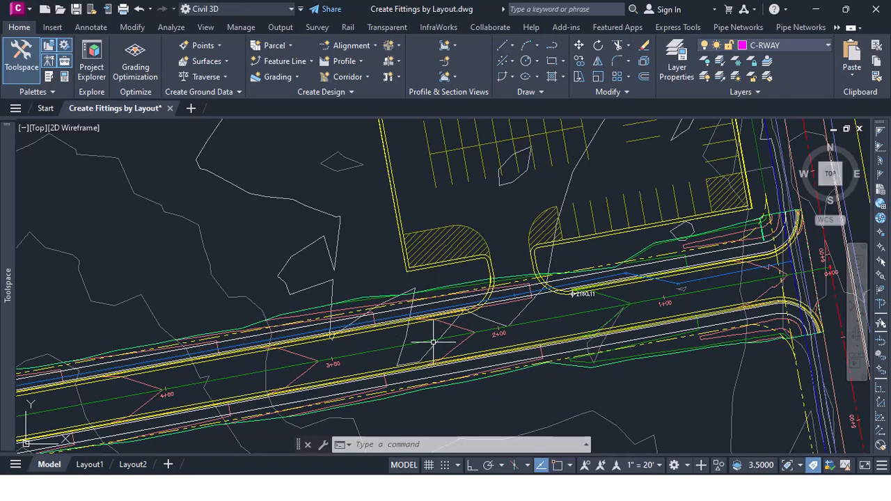
- Examine the water main along the road and the magenta building outline within the parking site to the north
{"action": "left_click", "coordinate": [413, 297]}
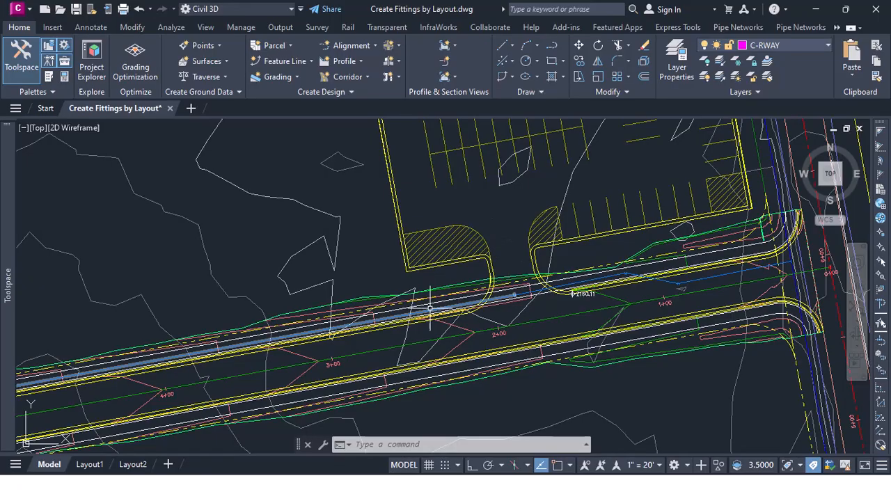
{"action": "left_click", "coordinate": [457, 312]}
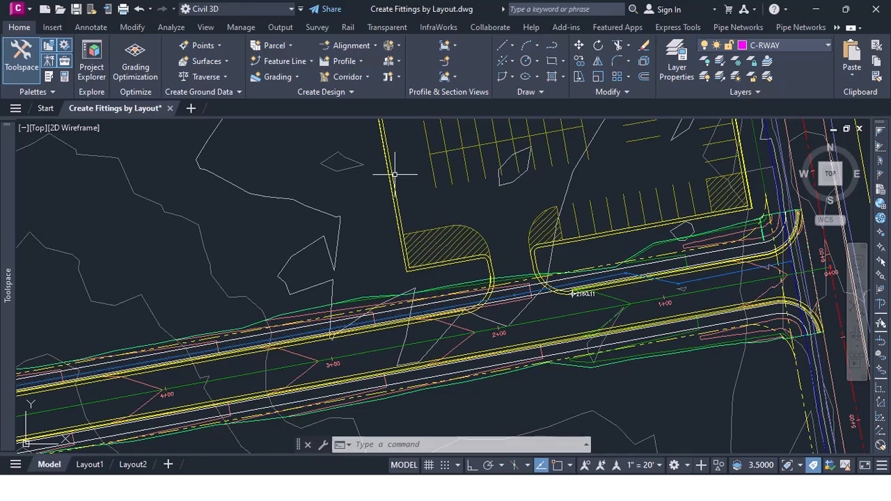
{"action": "scroll", "coordinate": [398, 160], "scroll_direction": "down", "scroll_amount": 3}
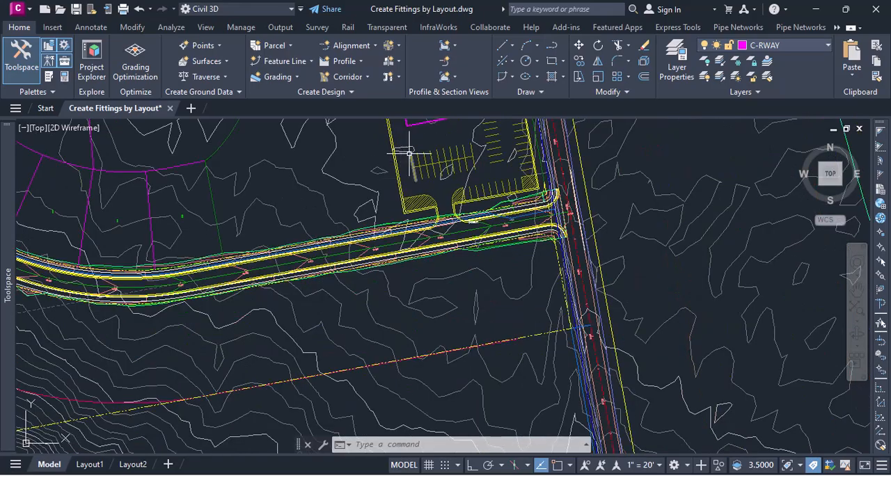
{"action": "scroll", "coordinate": [410, 157], "scroll_direction": "down", "scroll_amount": 3}
{"action": "scroll", "coordinate": [400, 131], "scroll_direction": "up", "scroll_amount": 8}
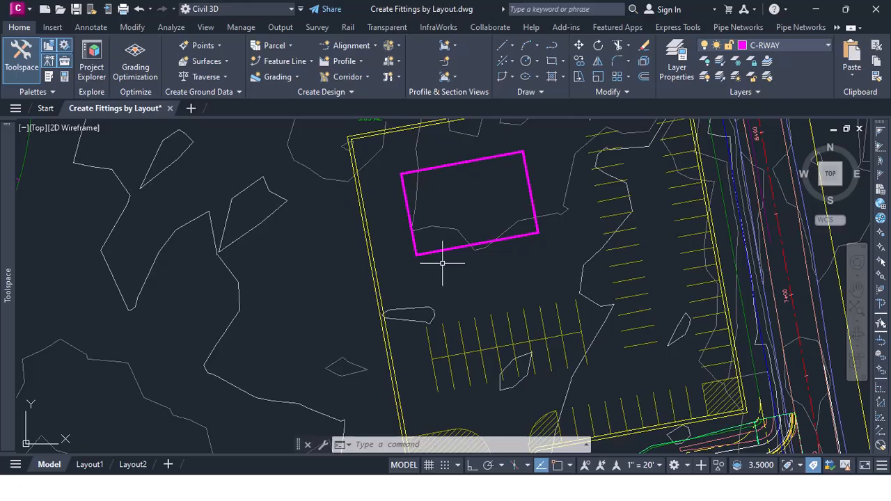
{"action": "scroll", "coordinate": [402, 244], "scroll_direction": "down", "scroll_amount": 6}
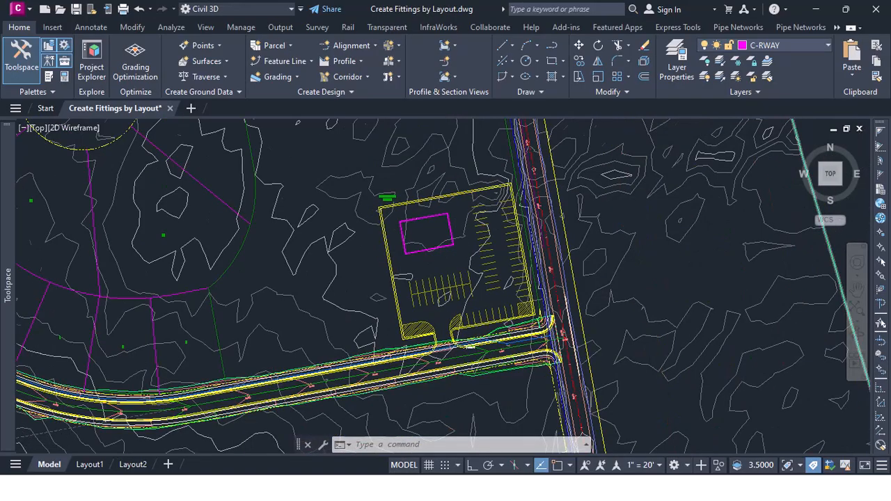
{"action": "scroll", "coordinate": [404, 325], "scroll_direction": "up", "scroll_amount": 5}
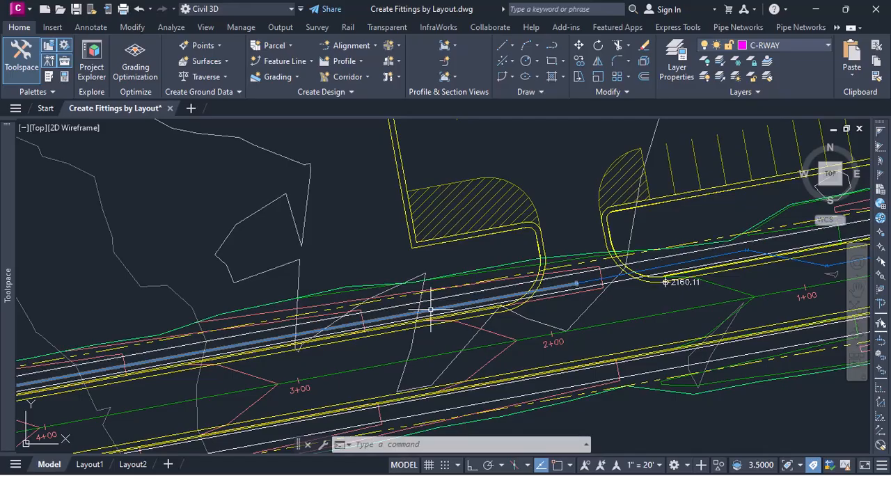
- Open the plan layout tools for the water pressure network from the main along the road, without drawing a pipe
{"action": "left_click", "coordinate": [431, 311]}
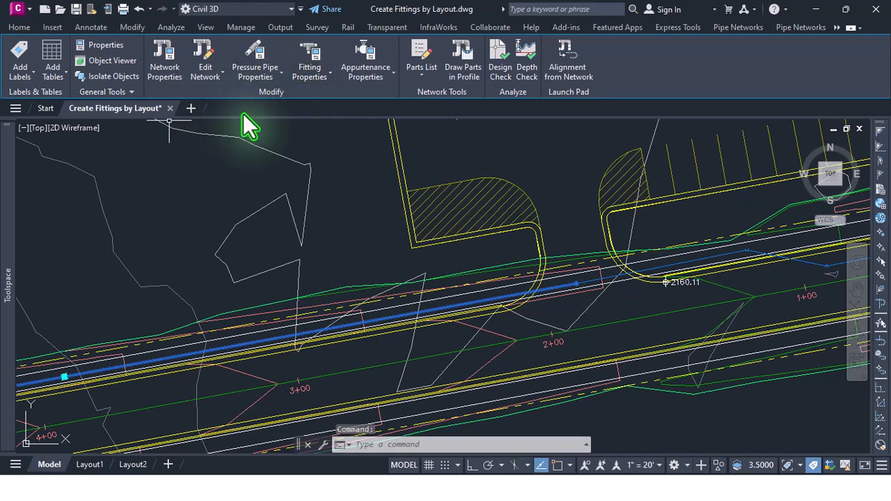
{"action": "left_click", "coordinate": [213, 75]}
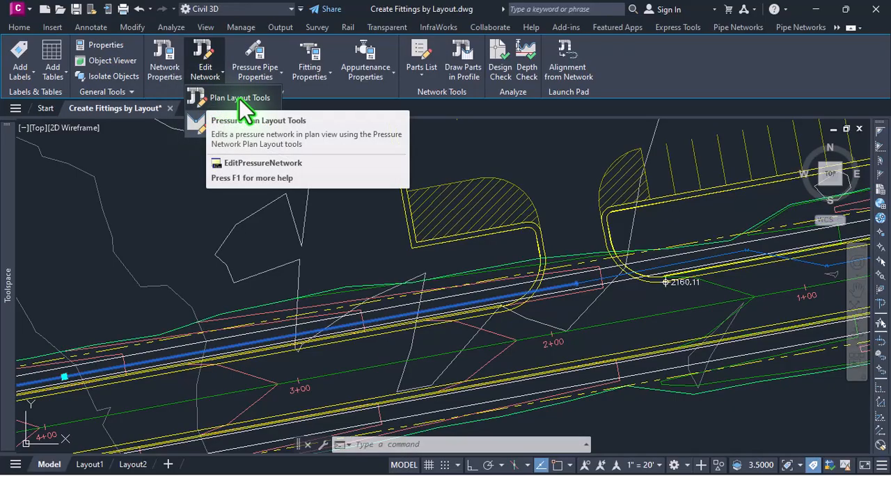
{"action": "left_click", "coordinate": [239, 99]}
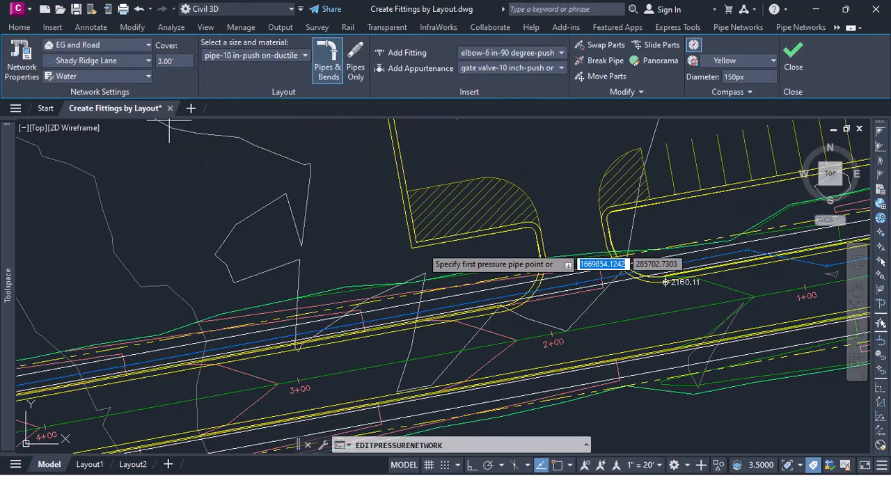
{"action": "key", "text": "Escape"}
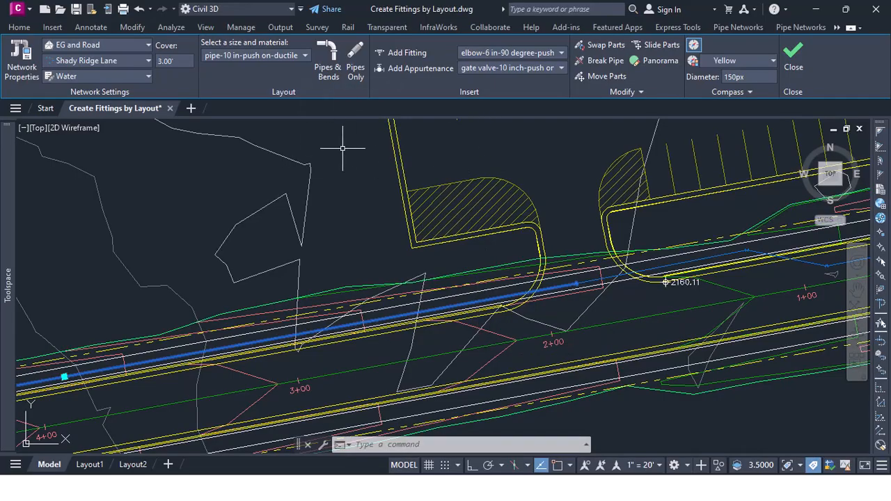
- Review the cross, elbow and tee fittings and choose the tee-12 in x 6 in push-on ductile iron fitting
{"action": "left_click", "coordinate": [476, 53]}
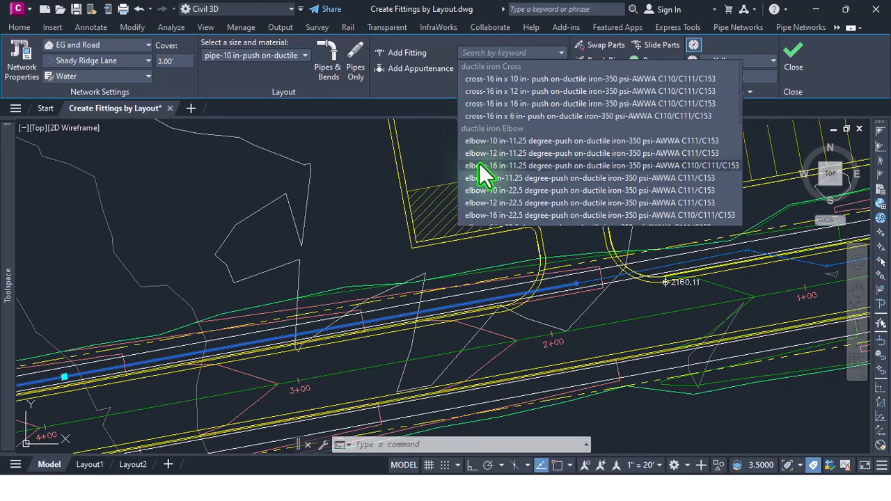
{"action": "scroll", "coordinate": [480, 164], "scroll_direction": "down", "scroll_amount": 1}
{"action": "scroll", "coordinate": [480, 164], "scroll_direction": "down", "scroll_amount": 1}
{"action": "scroll", "coordinate": [479, 163], "scroll_direction": "down", "scroll_amount": 2}
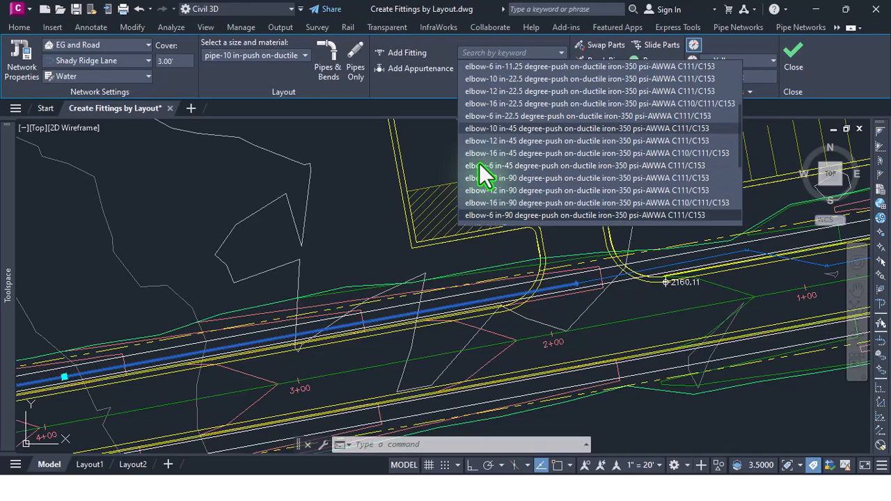
{"action": "scroll", "coordinate": [492, 155], "scroll_direction": "up", "scroll_amount": 1}
{"action": "scroll", "coordinate": [508, 171], "scroll_direction": "up", "scroll_amount": 1}
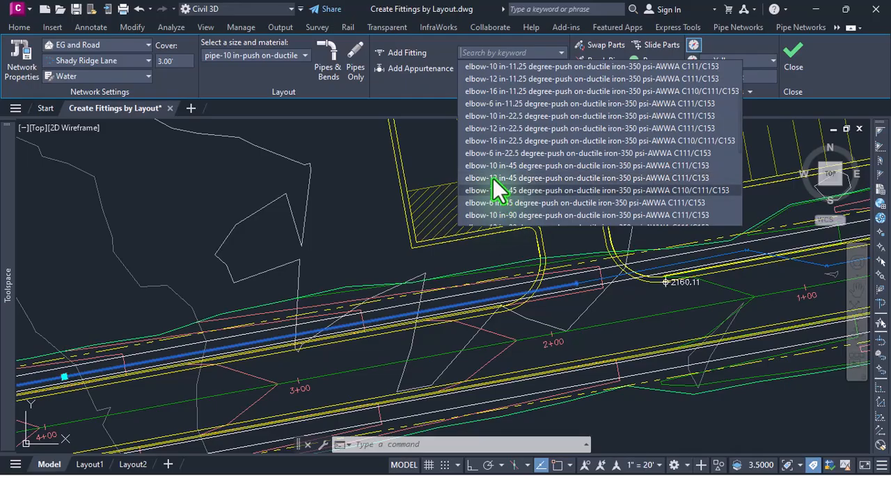
{"action": "scroll", "coordinate": [493, 178], "scroll_direction": "up", "scroll_amount": 2}
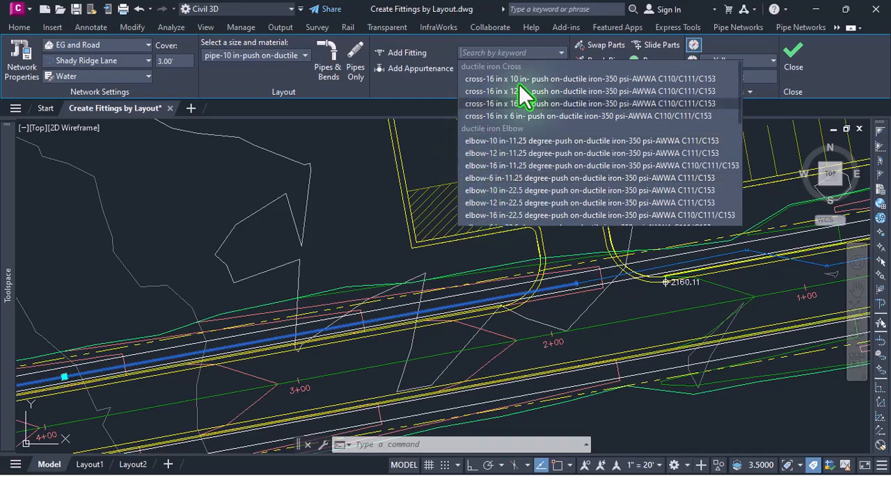
{"action": "scroll", "coordinate": [510, 155], "scroll_direction": "down", "scroll_amount": 4}
{"action": "scroll", "coordinate": [505, 155], "scroll_direction": "down", "scroll_amount": 1}
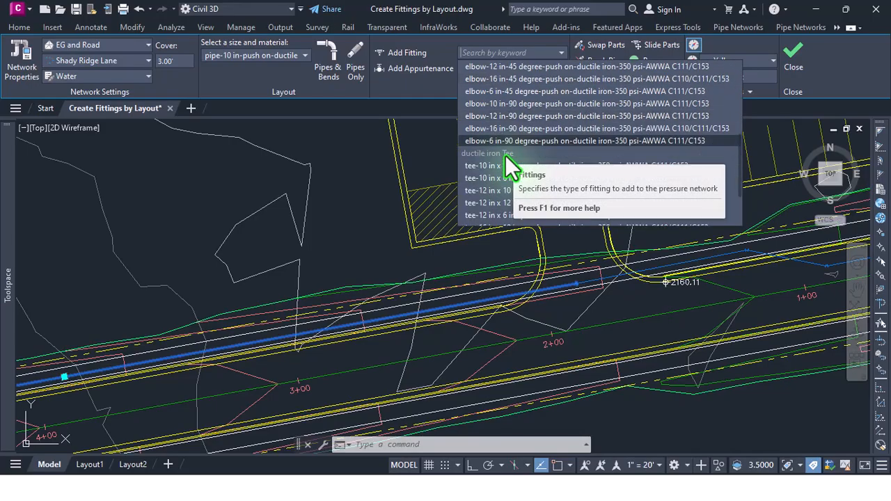
{"action": "left_click", "coordinate": [495, 214]}
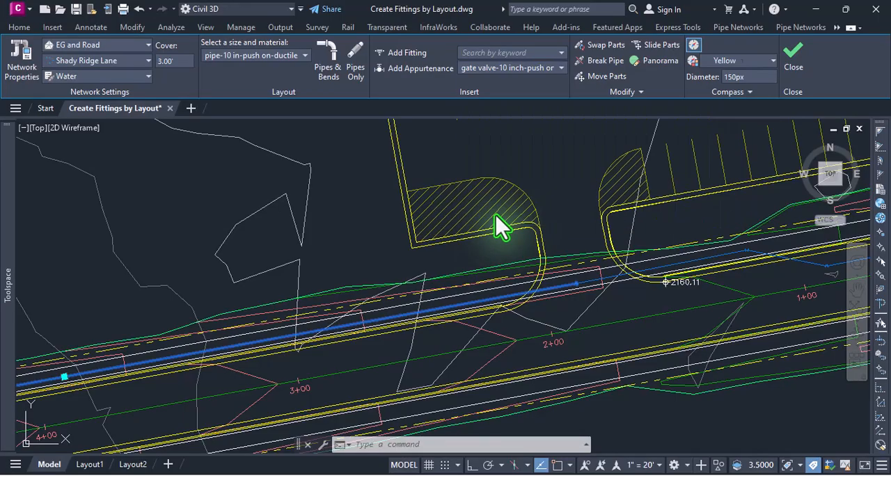
- Insert the 12 in x 6 in tee on the water main, just west of the parking lot entrance
{"action": "left_click", "coordinate": [409, 54]}
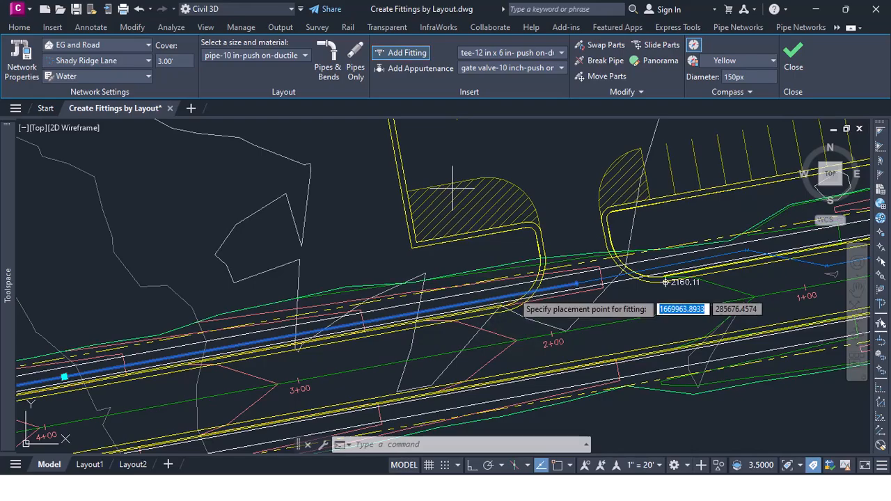
{"action": "scroll", "coordinate": [482, 287], "scroll_direction": "up", "scroll_amount": 4}
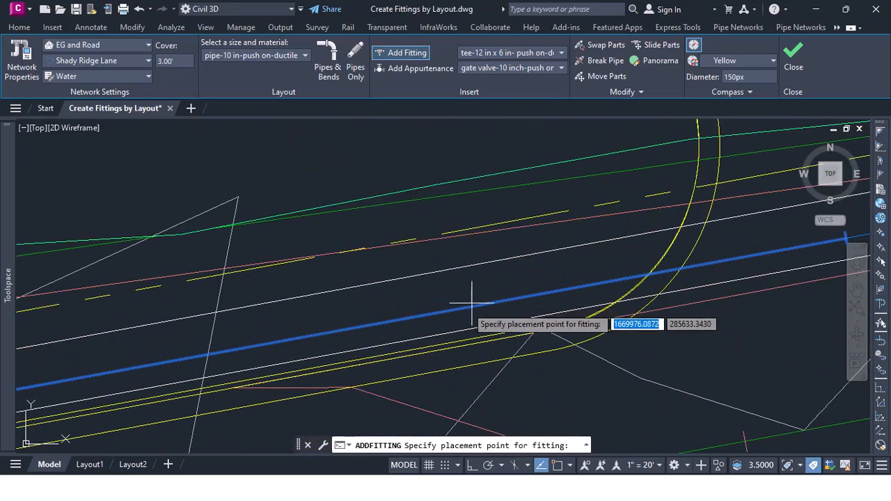
{"action": "scroll", "coordinate": [473, 291], "scroll_direction": "down", "scroll_amount": 4}
{"action": "scroll", "coordinate": [468, 305], "scroll_direction": "down", "scroll_amount": 2}
{"action": "scroll", "coordinate": [460, 295], "scroll_direction": "up", "scroll_amount": 4}
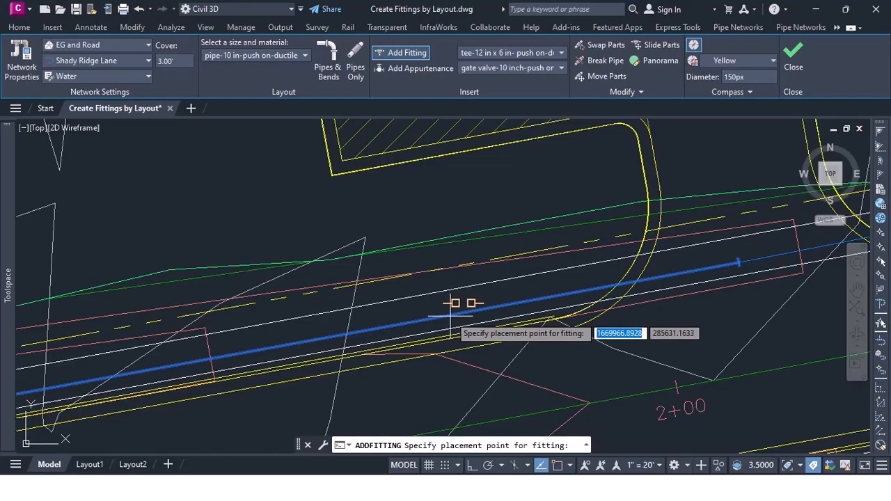
{"action": "left_click", "coordinate": [451, 316]}
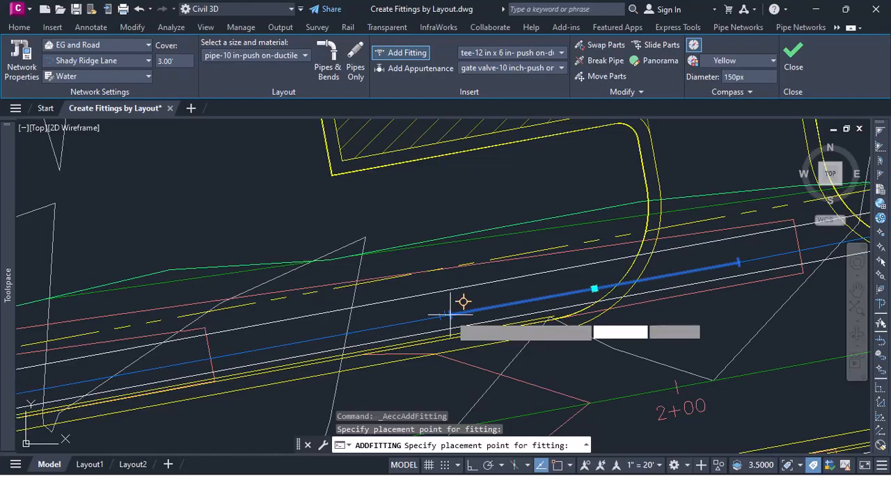
{"action": "scroll", "coordinate": [432, 314], "scroll_direction": "up", "scroll_amount": 3}
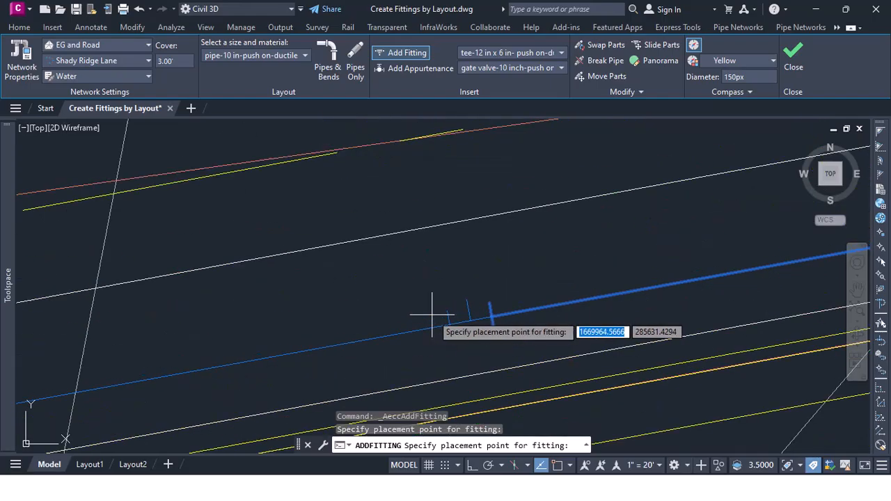
{"action": "scroll", "coordinate": [459, 306], "scroll_direction": "down", "scroll_amount": 3}
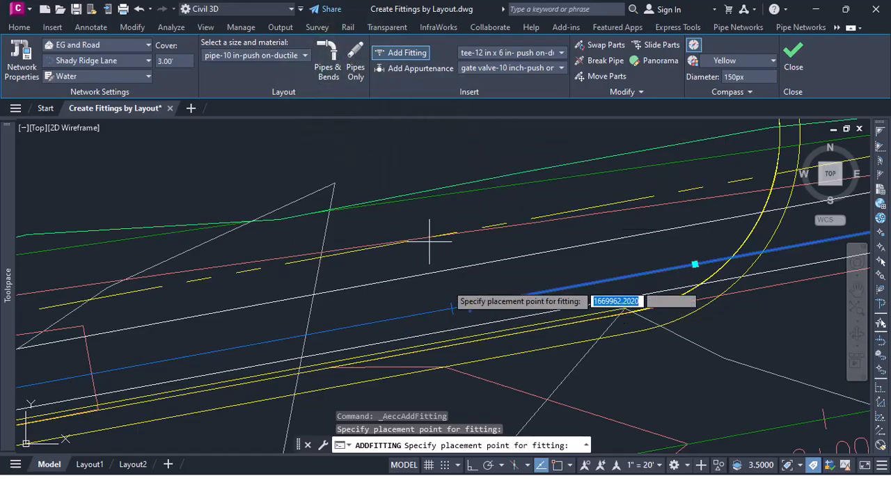
- Lay a pipe without bends from the new tee north to a point near the building's northwest corner, using the 10 in push-on ductile iron pipe
{"action": "scroll", "coordinate": [452, 209], "scroll_direction": "down", "scroll_amount": 2}
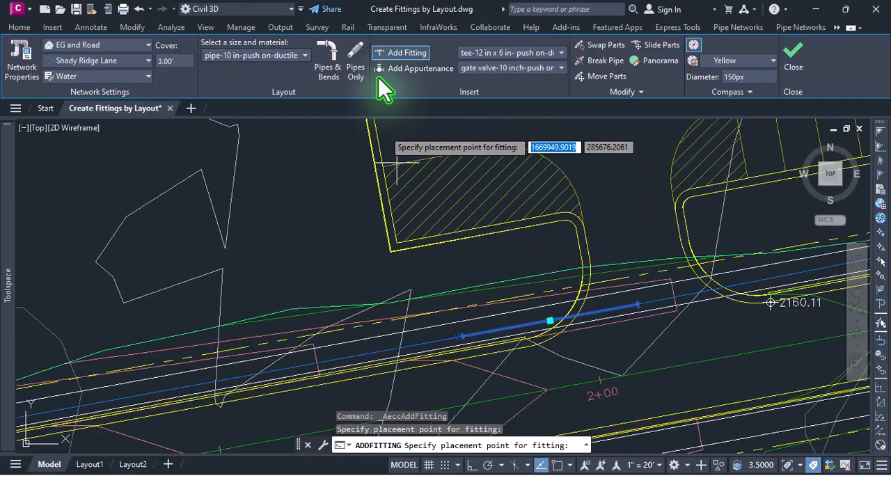
{"action": "left_click", "coordinate": [360, 68]}
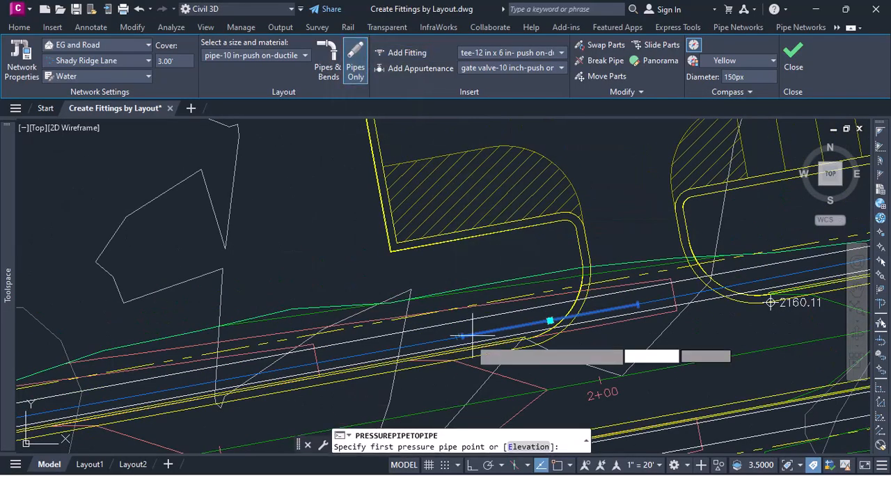
{"action": "scroll", "coordinate": [448, 337], "scroll_direction": "up", "scroll_amount": 2}
{"action": "scroll", "coordinate": [447, 336], "scroll_direction": "up", "scroll_amount": 2}
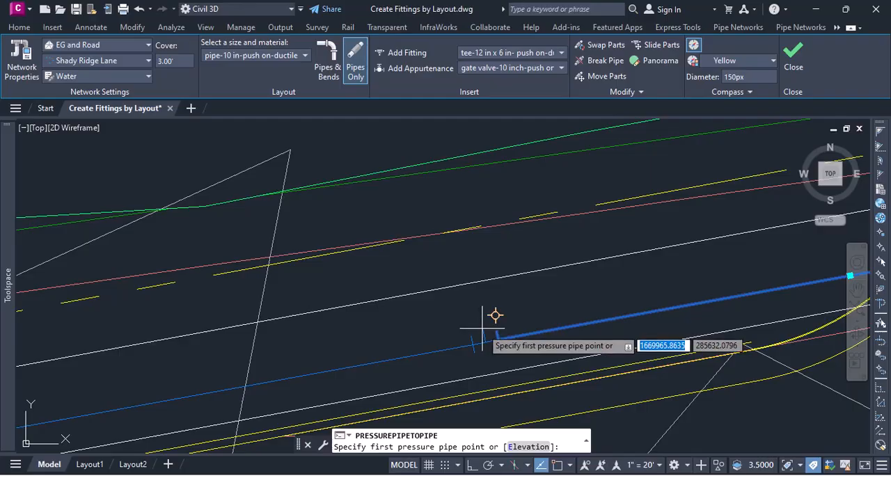
{"action": "left_click", "coordinate": [481, 328]}
{"action": "scroll", "coordinate": [383, 240], "scroll_direction": "down", "scroll_amount": 5}
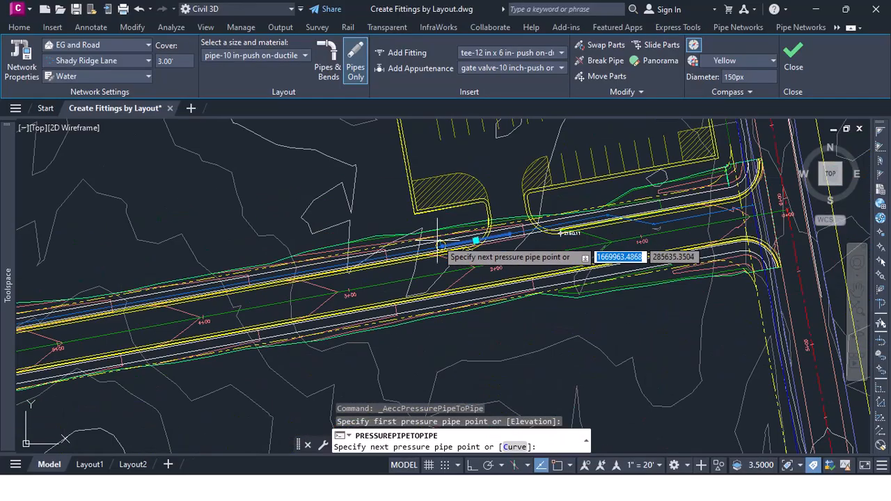
{"action": "scroll", "coordinate": [410, 193], "scroll_direction": "up", "scroll_amount": 8}
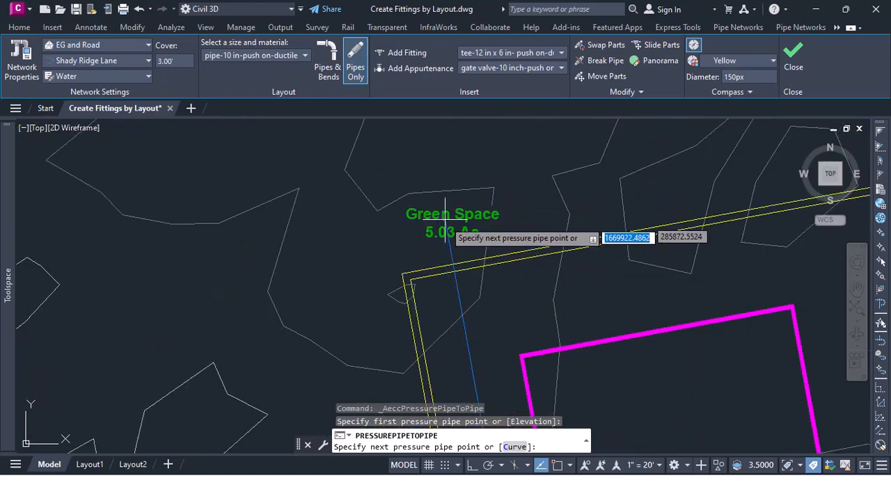
{"action": "scroll", "coordinate": [456, 287], "scroll_direction": "up", "scroll_amount": 4}
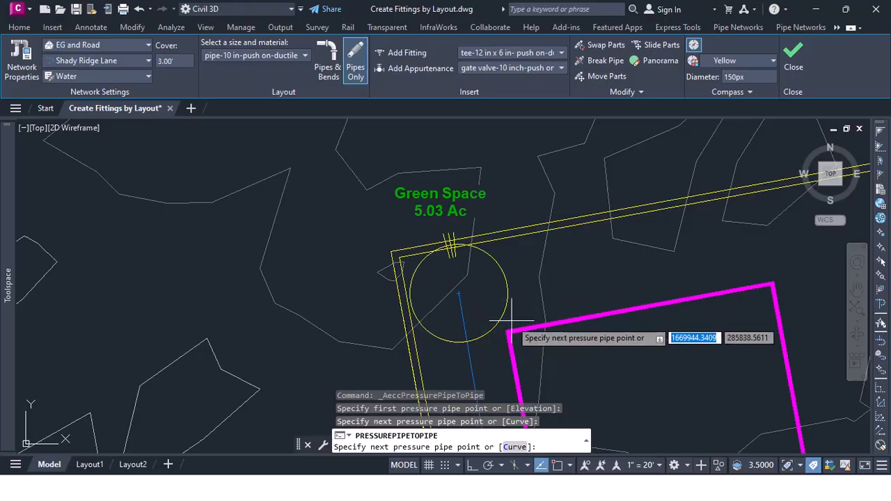
{"action": "scroll", "coordinate": [452, 293], "scroll_direction": "up", "scroll_amount": 3}
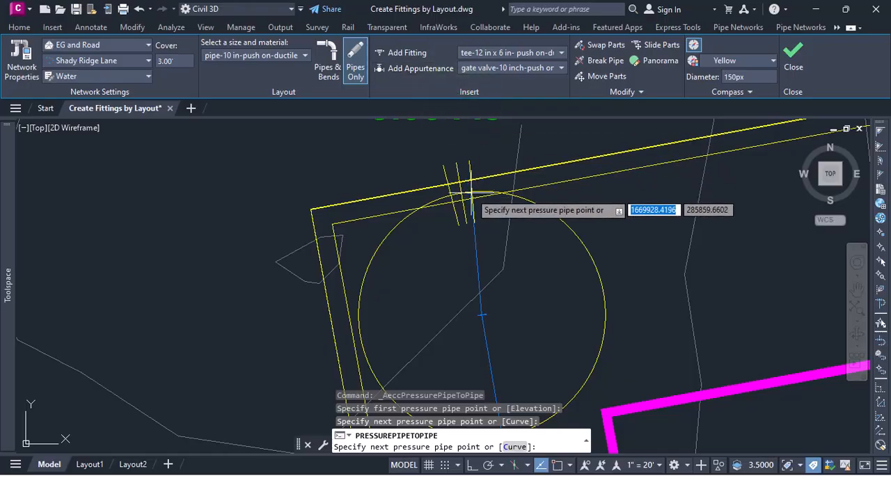
- Add the elbow-6 in-90 degree push-on ductile iron fitting at the north end of the branch pipe, ending the pipe there
{"action": "left_click", "coordinate": [482, 54]}
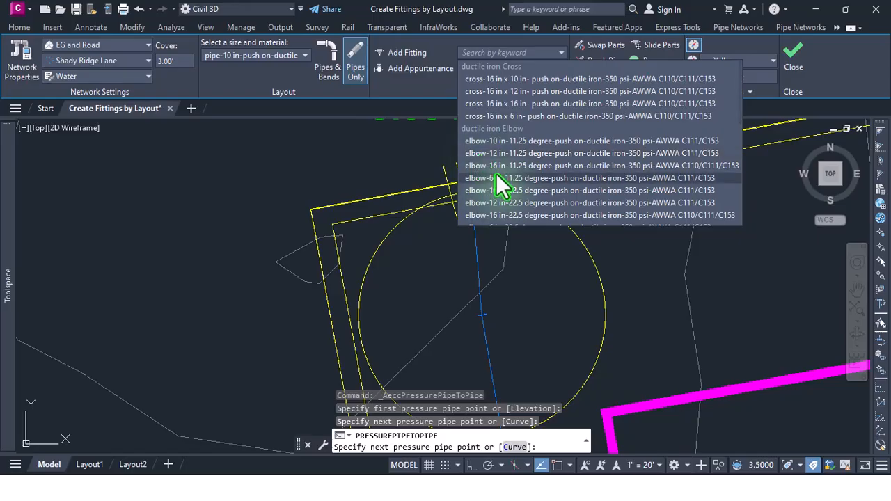
{"action": "scroll", "coordinate": [496, 178], "scroll_direction": "down", "scroll_amount": 1}
{"action": "scroll", "coordinate": [496, 186], "scroll_direction": "down", "scroll_amount": 1}
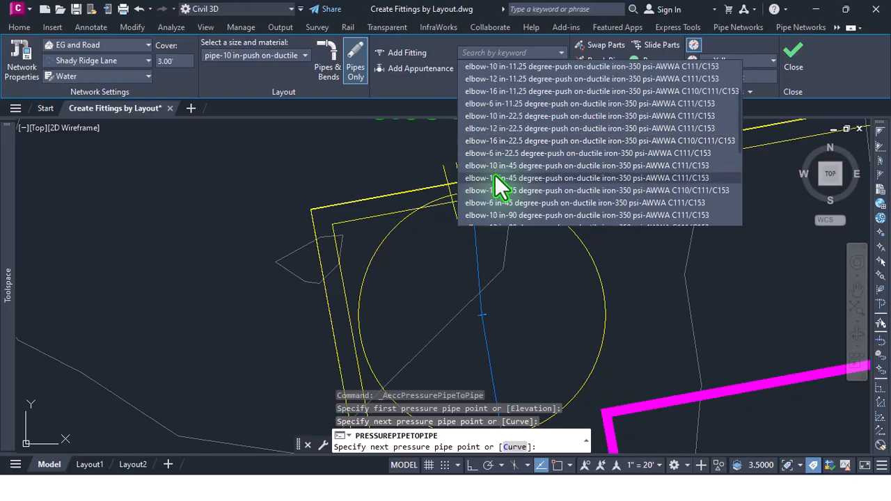
{"action": "scroll", "coordinate": [497, 187], "scroll_direction": "down", "scroll_amount": 2}
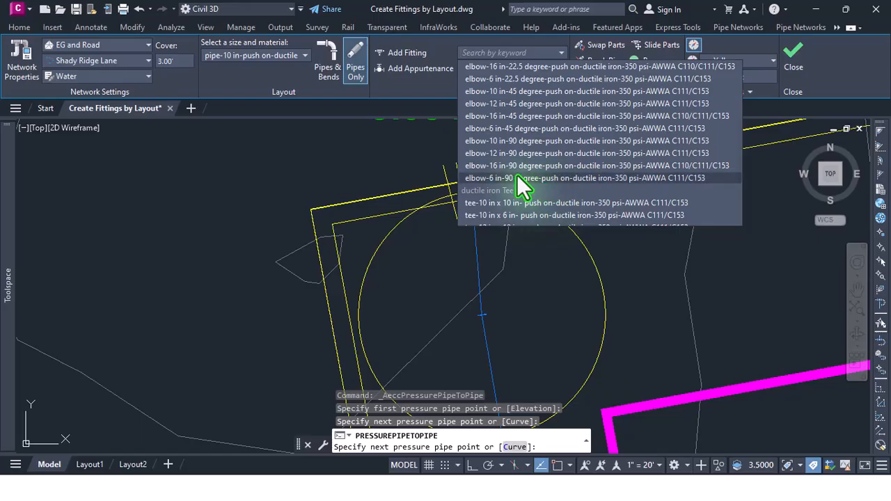
{"action": "left_click", "coordinate": [514, 178]}
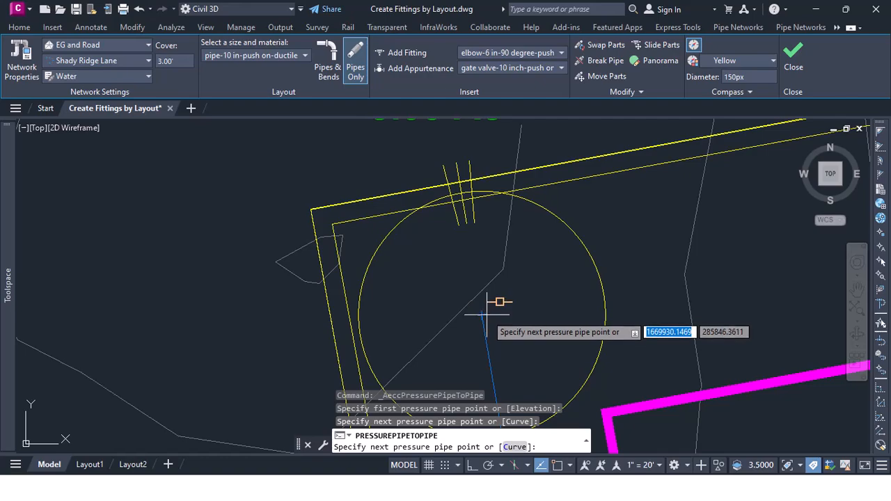
{"action": "key", "text": "Escape"}
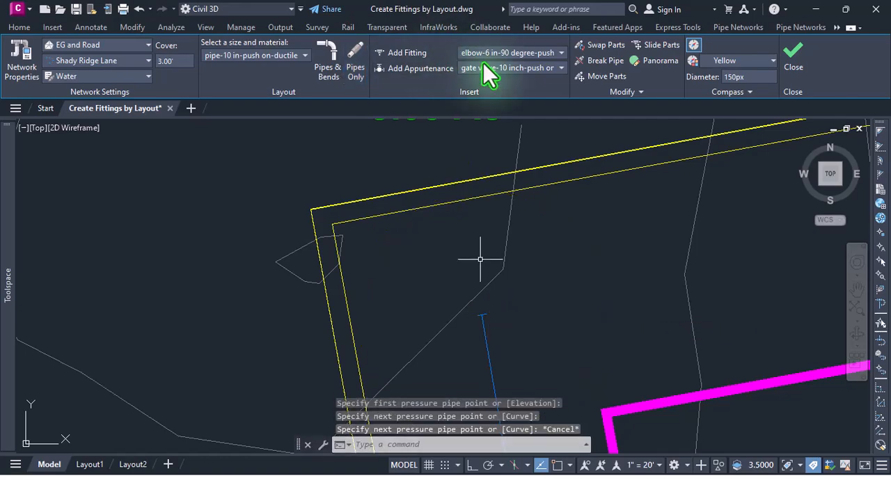
{"action": "left_click", "coordinate": [408, 53]}
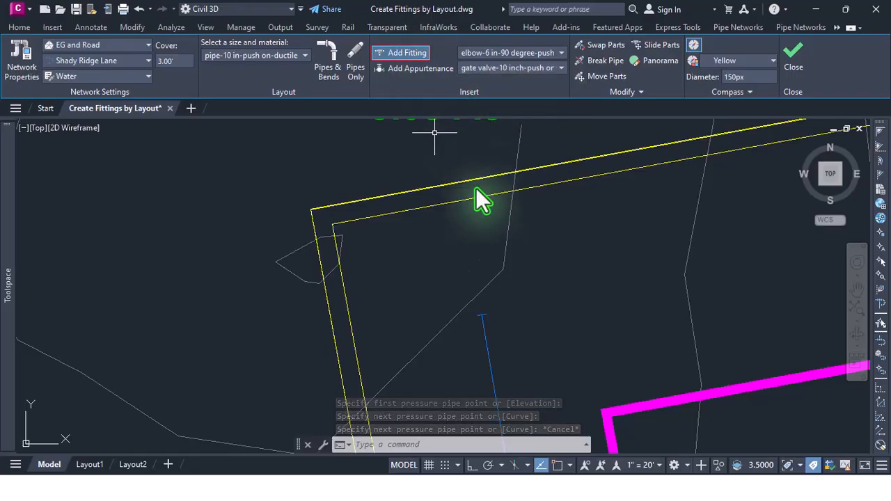
{"action": "scroll", "coordinate": [481, 312], "scroll_direction": "up", "scroll_amount": 2}
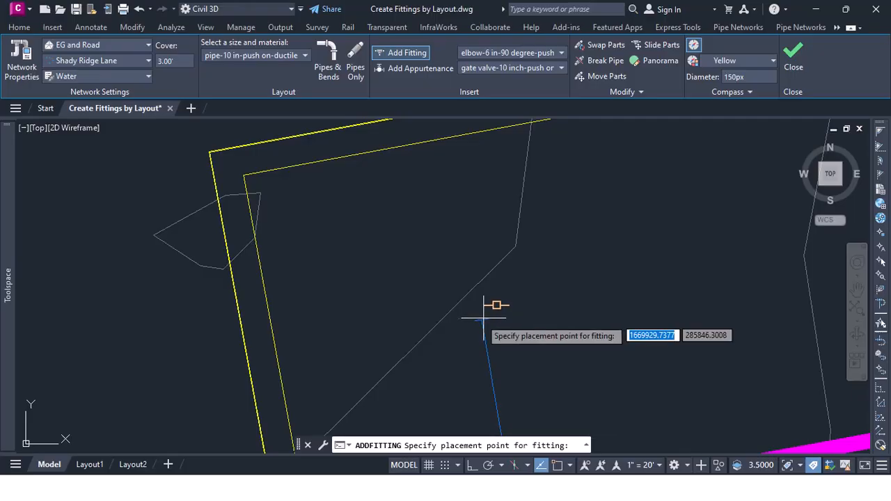
{"action": "left_click", "coordinate": [481, 321]}
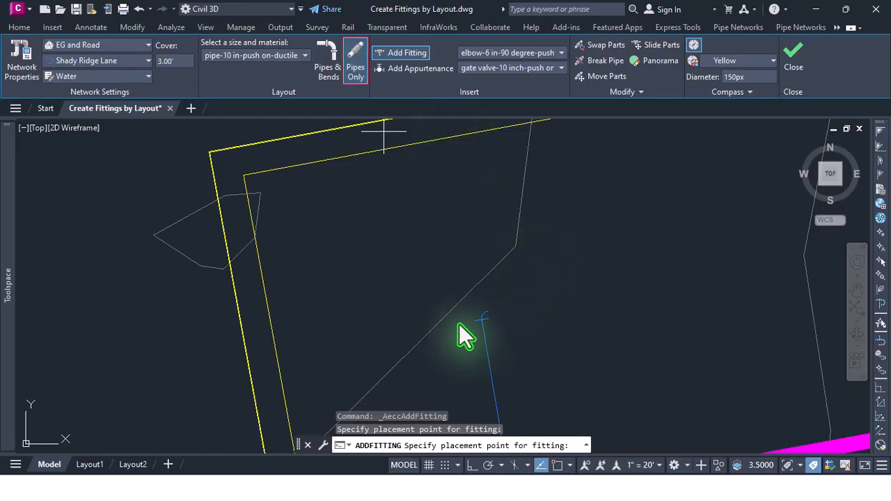
- Lay a 10 in push-on ductile iron pipe without bends from the elbow's open end east to a point north of the building
{"action": "left_click", "coordinate": [355, 59]}
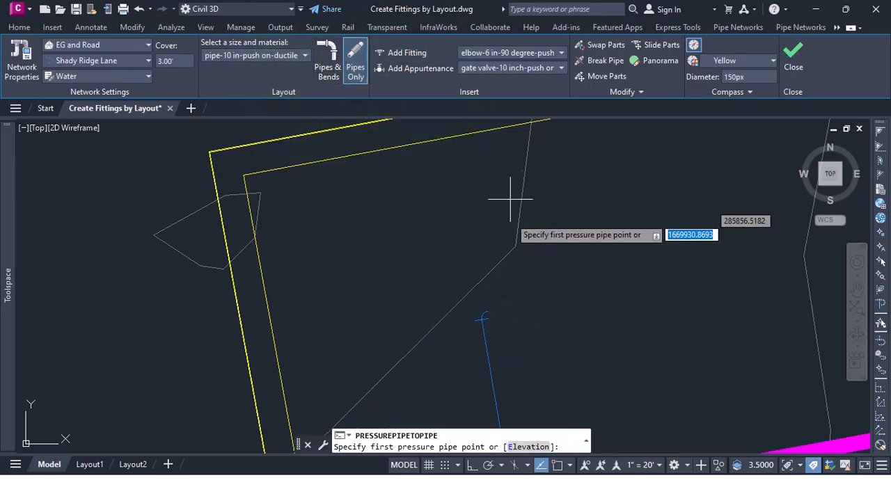
{"action": "left_click", "coordinate": [486, 311]}
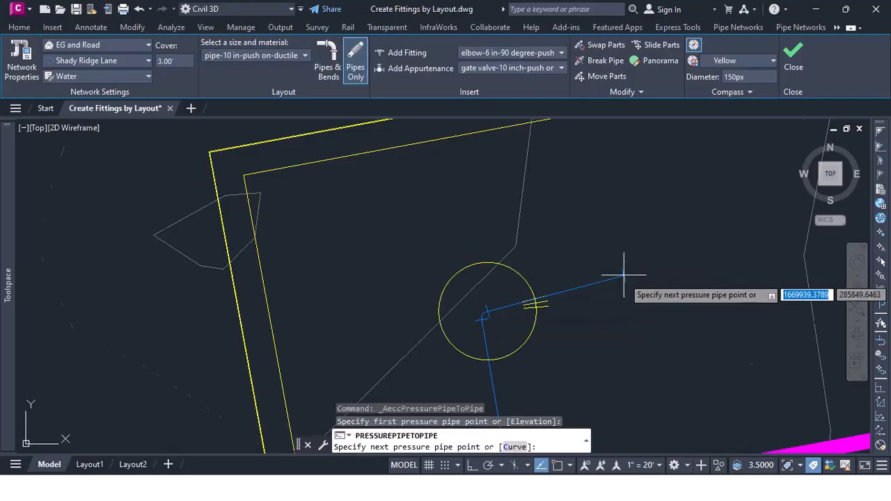
{"action": "scroll", "coordinate": [623, 268], "scroll_direction": "down", "scroll_amount": 5}
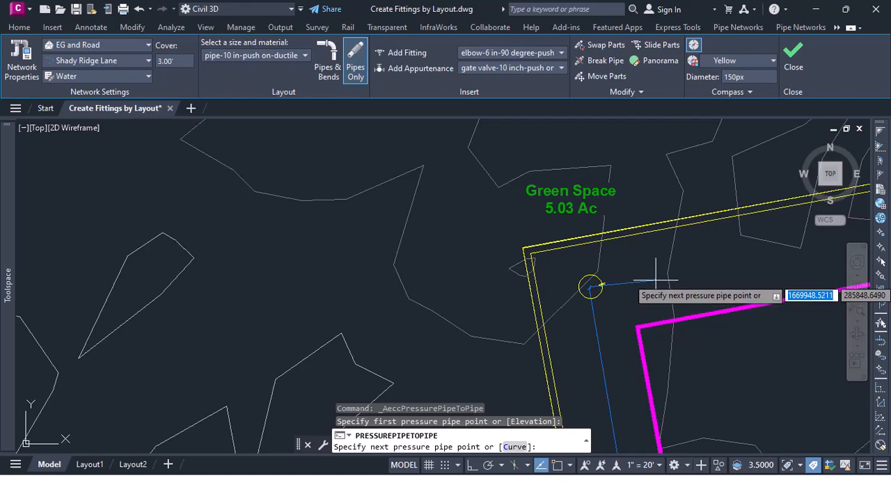
{"action": "scroll", "coordinate": [648, 279], "scroll_direction": "down", "scroll_amount": 2}
{"action": "scroll", "coordinate": [659, 286], "scroll_direction": "up", "scroll_amount": 3}
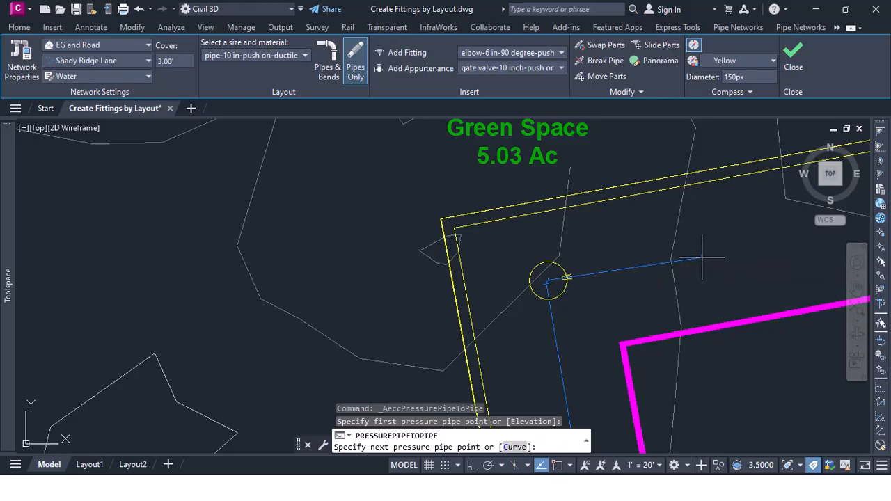
{"action": "left_click", "coordinate": [702, 258]}
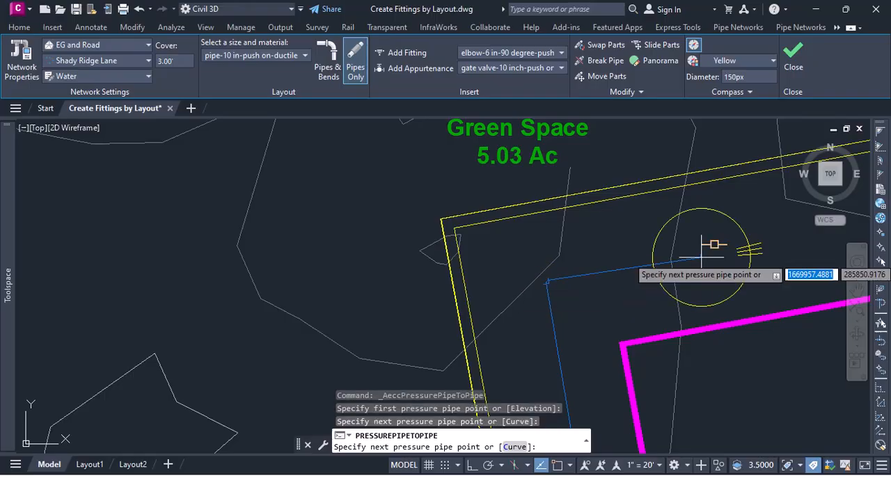
- Add the same 90-degree elbow at the new pipe's east end and lay a short pipe from it south to the building's north wall
{"action": "left_click", "coordinate": [403, 63]}
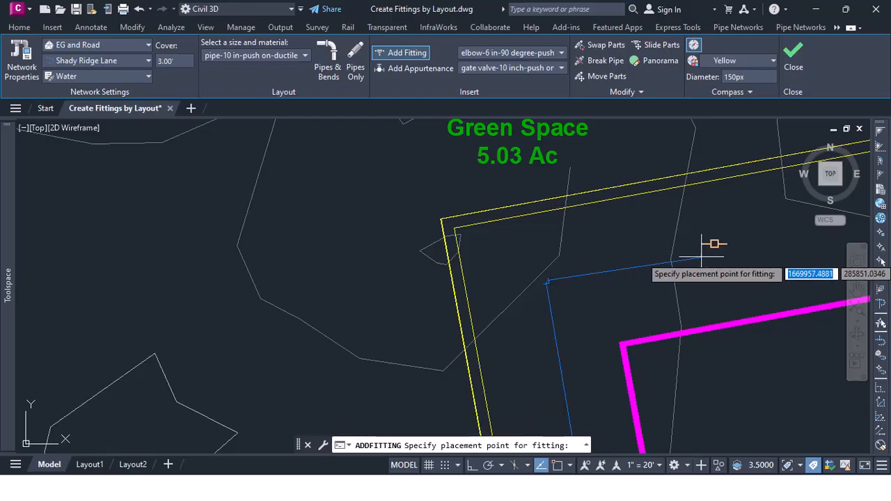
{"action": "left_click", "coordinate": [361, 64]}
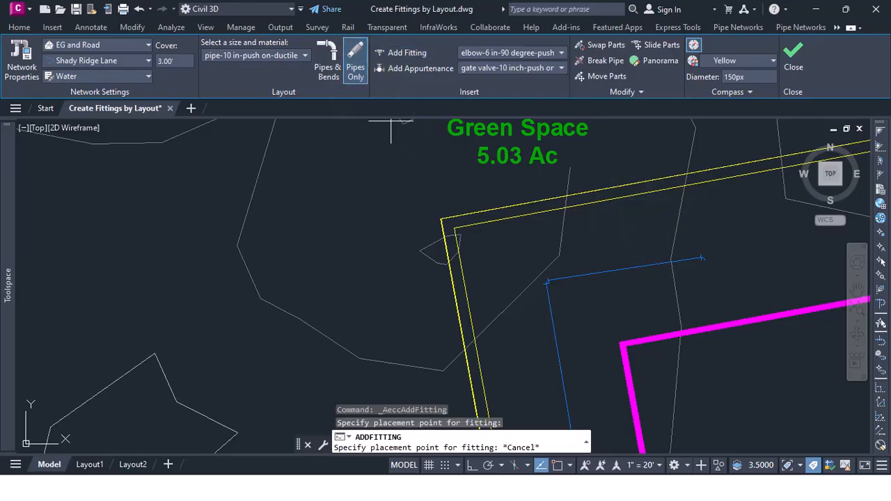
{"action": "left_click", "coordinate": [720, 248]}
{"action": "scroll", "coordinate": [714, 321], "scroll_direction": "up", "scroll_amount": 2}
{"action": "scroll", "coordinate": [713, 322], "scroll_direction": "up", "scroll_amount": 3}
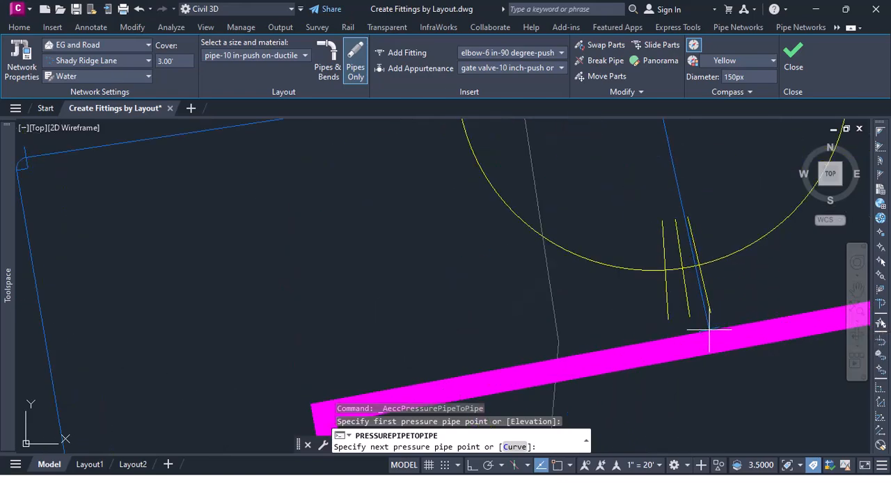
{"action": "left_click", "coordinate": [709, 331]}
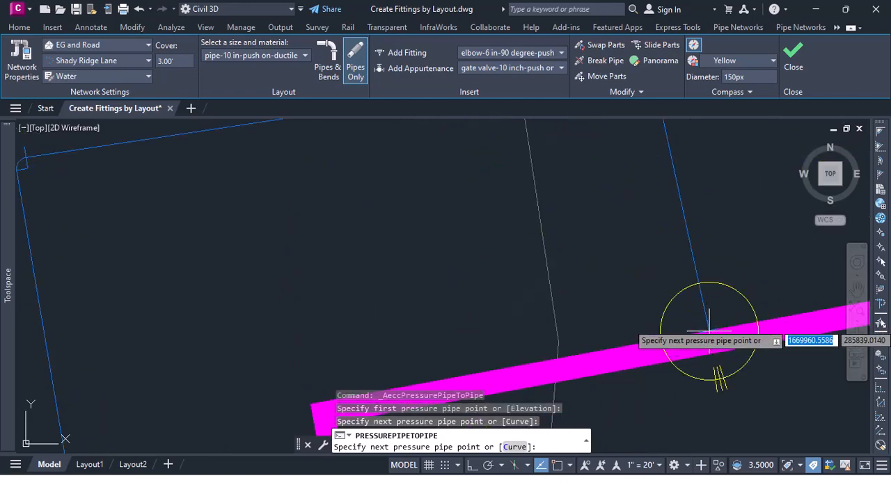
{"action": "scroll", "coordinate": [599, 171], "scroll_direction": "down", "scroll_amount": 5}
{"action": "scroll", "coordinate": [559, 267], "scroll_direction": "up", "scroll_amount": 2}
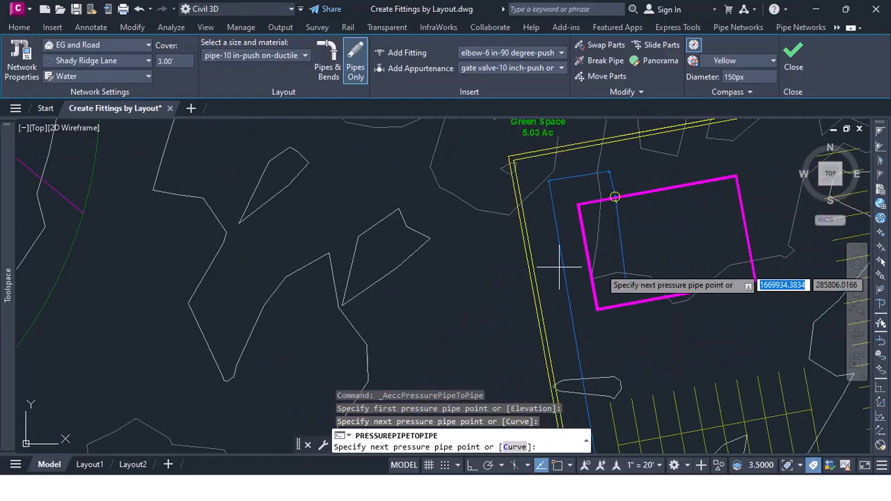
{"action": "key", "text": "Escape"}
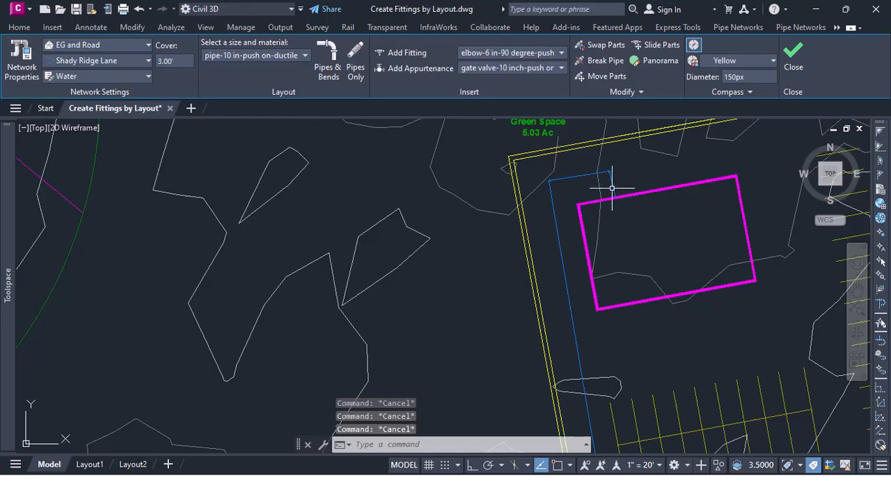
- Select the new branch pipes and elbows leading to the building and open them in Object Viewer
{"action": "left_click", "coordinate": [615, 185]}
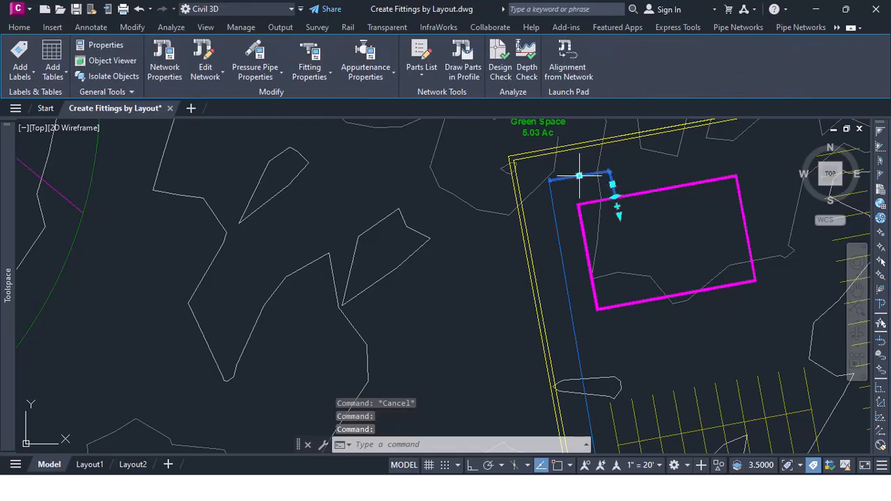
{"action": "left_click", "coordinate": [555, 213], "text": "ctrl"}
{"action": "right_click", "coordinate": [555, 213]}
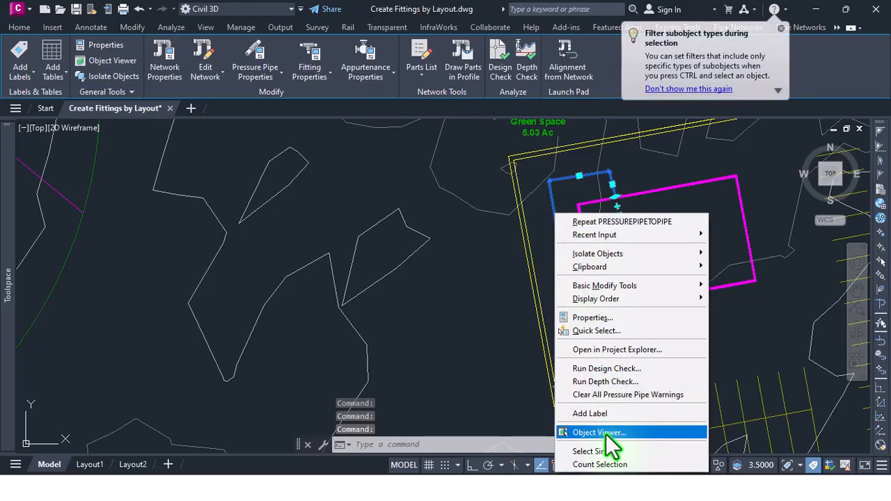
{"action": "left_click", "coordinate": [606, 433]}
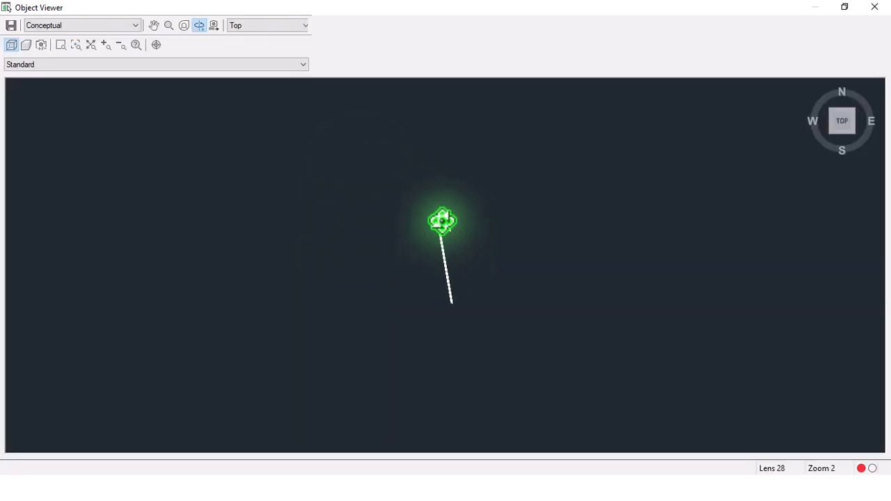
- Examine the branch run in 3D from above and from the back, checking how the pipes meet at both elbows
{"action": "scroll", "coordinate": [442, 221], "scroll_direction": "up", "scroll_amount": 5}
{"action": "scroll", "coordinate": [446, 92], "scroll_direction": "up", "scroll_amount": 5}
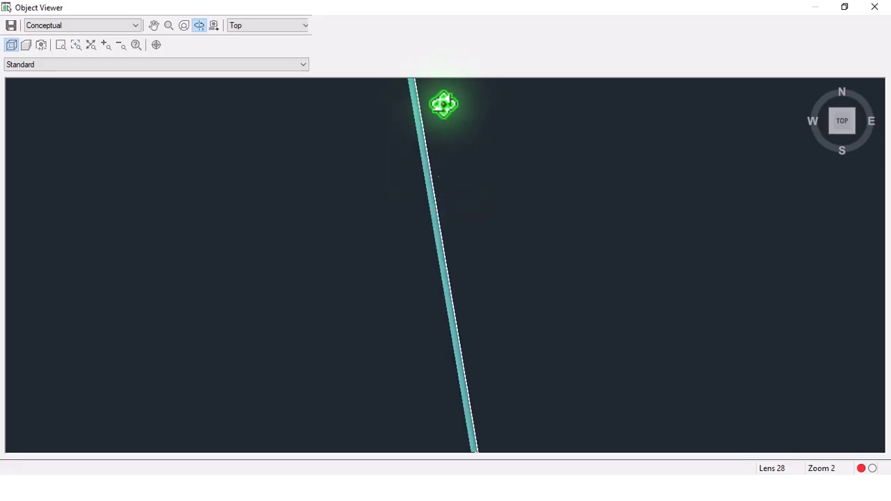
{"action": "scroll", "coordinate": [354, 251], "scroll_direction": "down", "scroll_amount": 5}
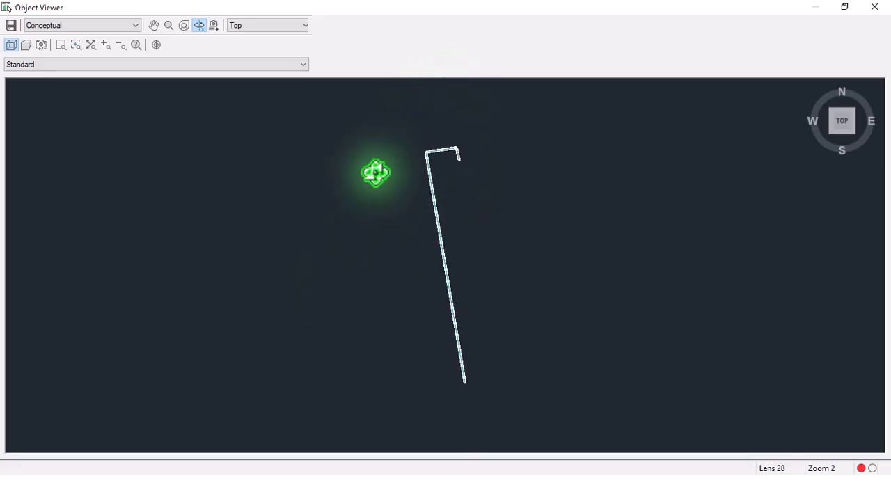
{"action": "scroll", "coordinate": [454, 105], "scroll_direction": "up", "scroll_amount": 5}
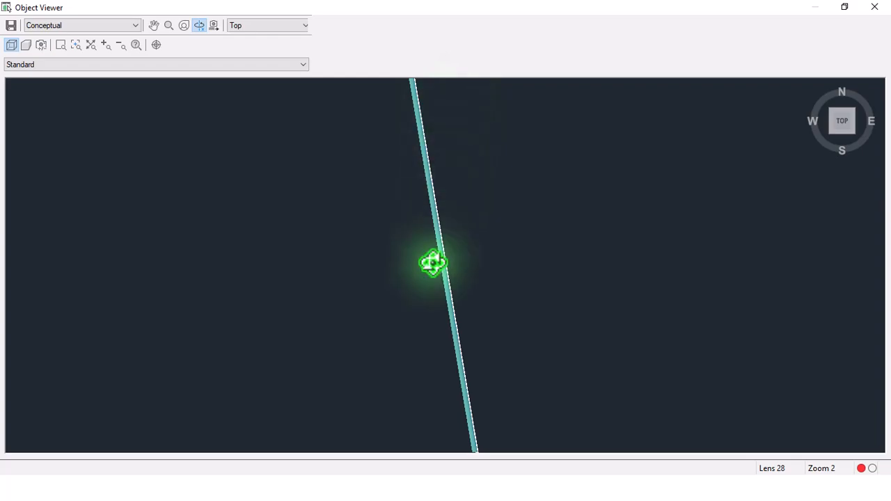
{"action": "scroll", "coordinate": [411, 172], "scroll_direction": "down", "scroll_amount": 5}
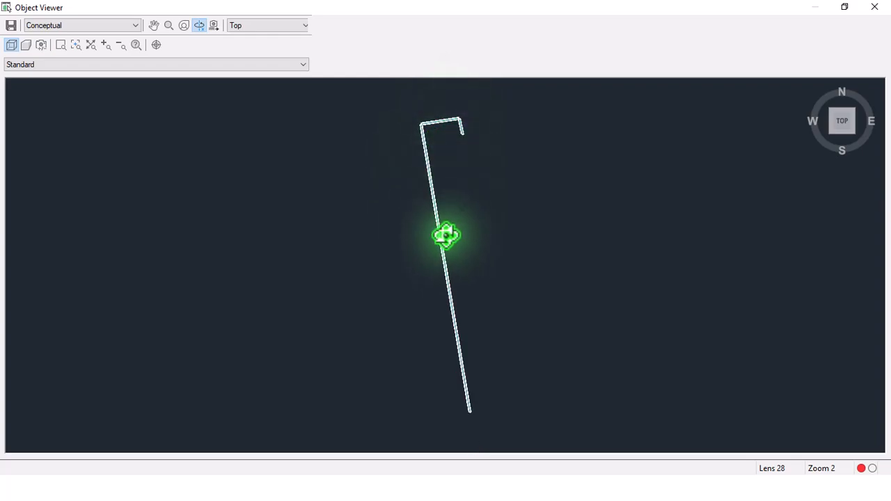
{"action": "left_click_drag", "start_coordinate": [450, 135], "coordinate": [481, 260]}
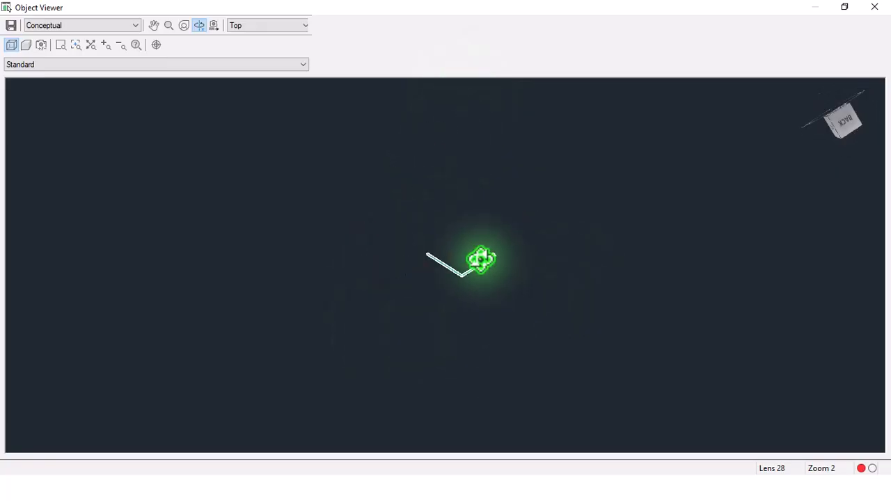
{"action": "scroll", "coordinate": [542, 286], "scroll_direction": "up", "scroll_amount": 3}
{"action": "scroll", "coordinate": [555, 314], "scroll_direction": "down", "scroll_amount": 3}
{"action": "scroll", "coordinate": [559, 341], "scroll_direction": "up", "scroll_amount": 3}
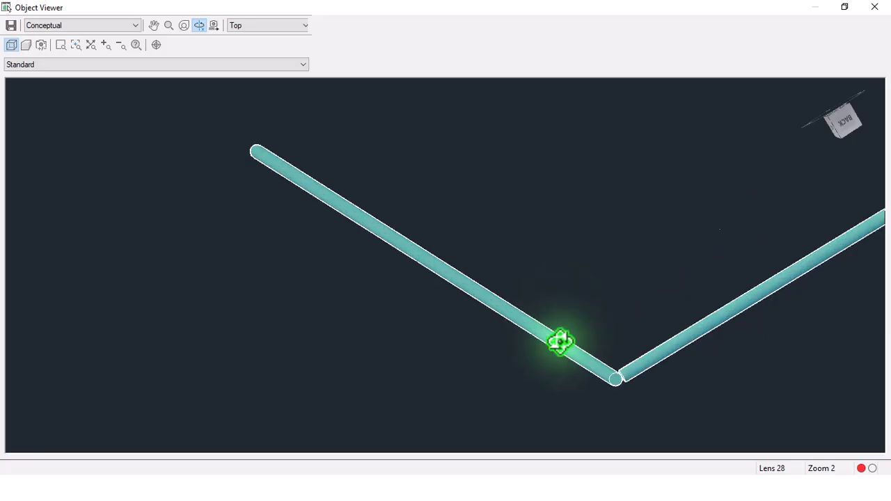
{"action": "scroll", "coordinate": [684, 380], "scroll_direction": "down", "scroll_amount": 5}
{"action": "scroll", "coordinate": [666, 193], "scroll_direction": "up", "scroll_amount": 3}
{"action": "scroll", "coordinate": [672, 244], "scroll_direction": "down", "scroll_amount": 3}
{"action": "scroll", "coordinate": [670, 223], "scroll_direction": "down", "scroll_amount": 3}
{"action": "scroll", "coordinate": [390, 227], "scroll_direction": "up", "scroll_amount": 3}
{"action": "scroll", "coordinate": [672, 193], "scroll_direction": "up", "scroll_amount": 2}
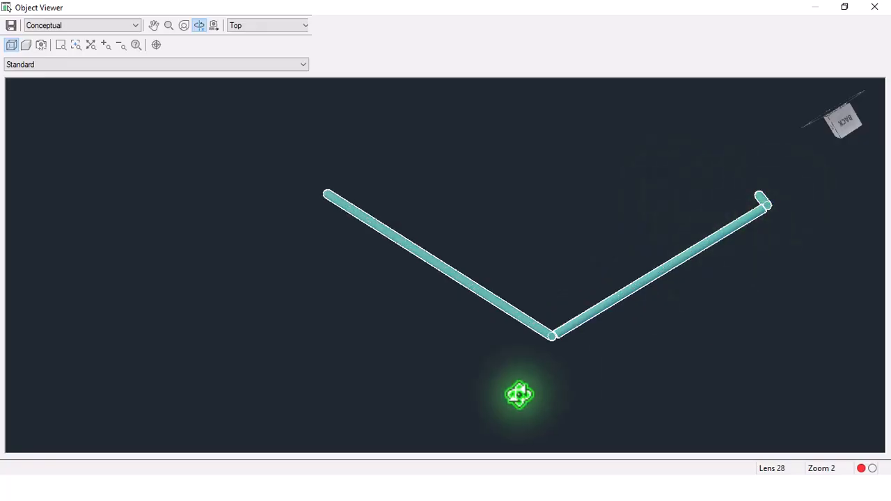
{"action": "scroll", "coordinate": [703, 257], "scroll_direction": "down", "scroll_amount": 4}
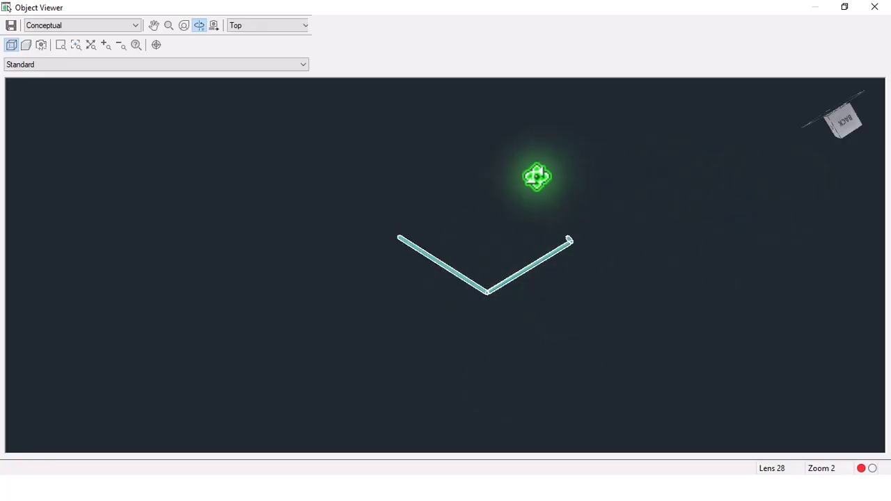